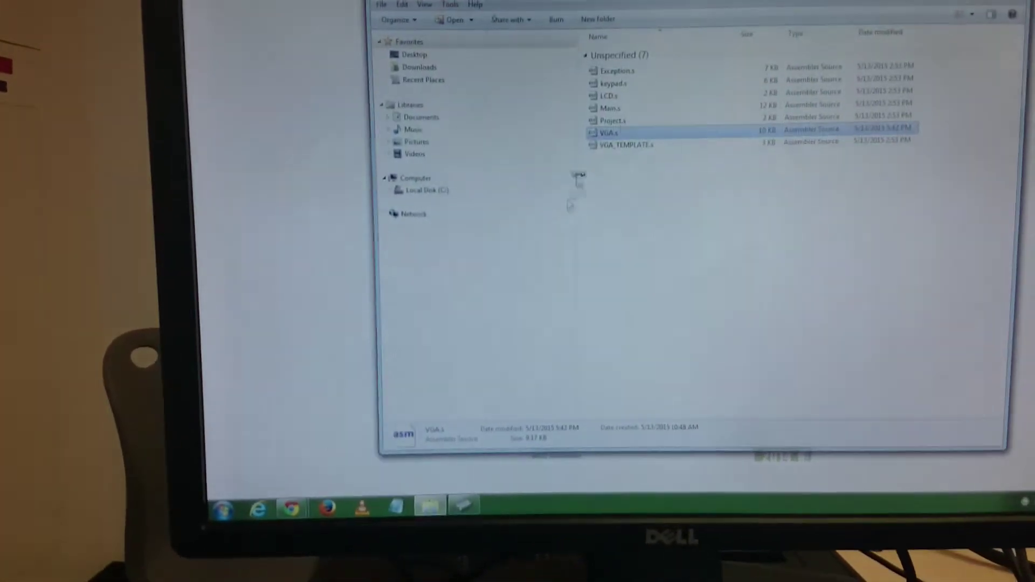
Bring up the context menu for VGA.s in the project folder
right_click(616, 139)
Open VGA.s in the code editor, then resume the loaded program in Monitor Program
click(653, 171)
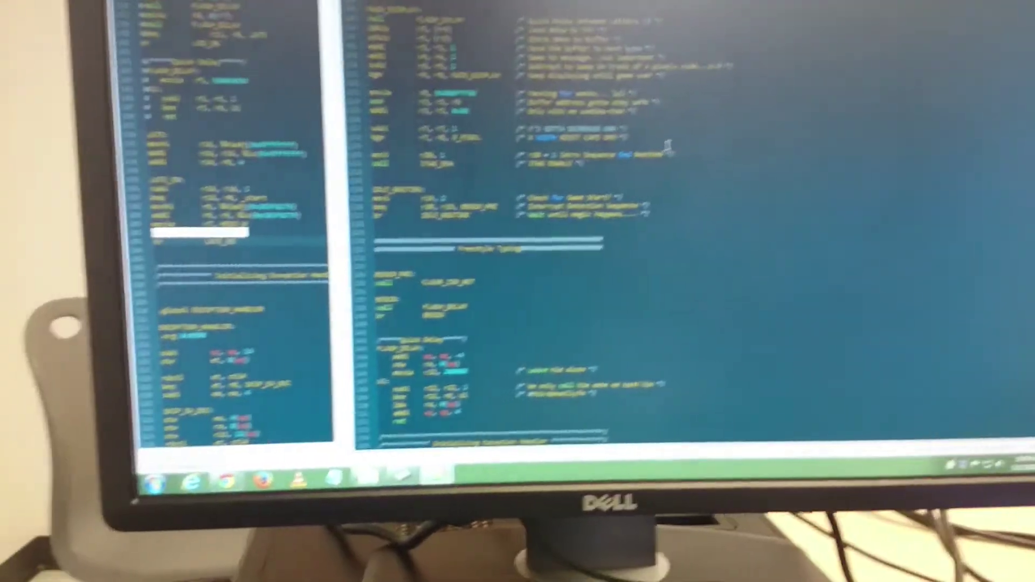
scroll(712, 119, up, 10)
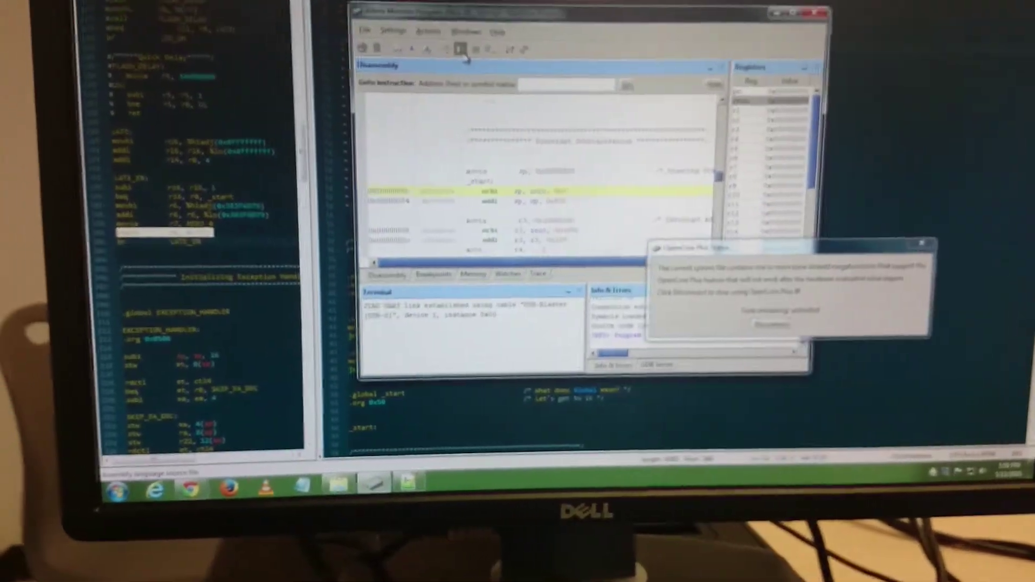
click(460, 48)
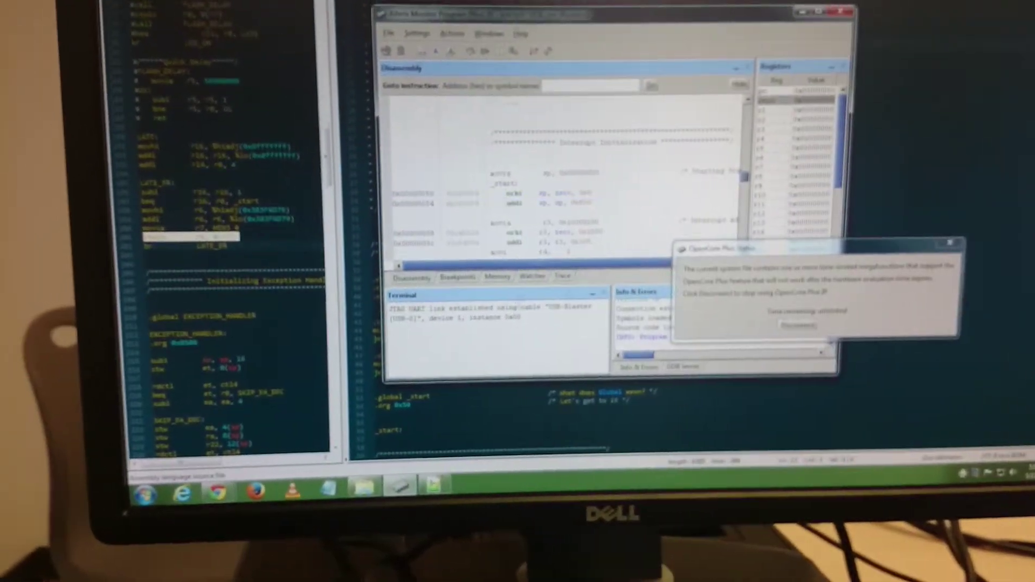